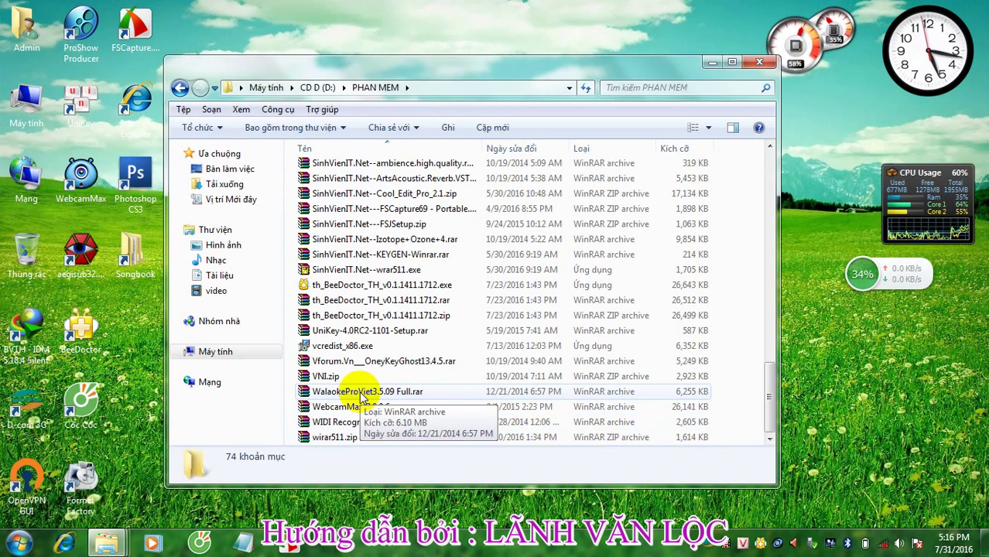
- Extract WalaokeProViet3.5.09 Full.rar to D:\PHAN MEM\WalaokeProViet3.5.09 Full with the default extraction options
{"action": "left_click", "coordinate": [361, 396]}
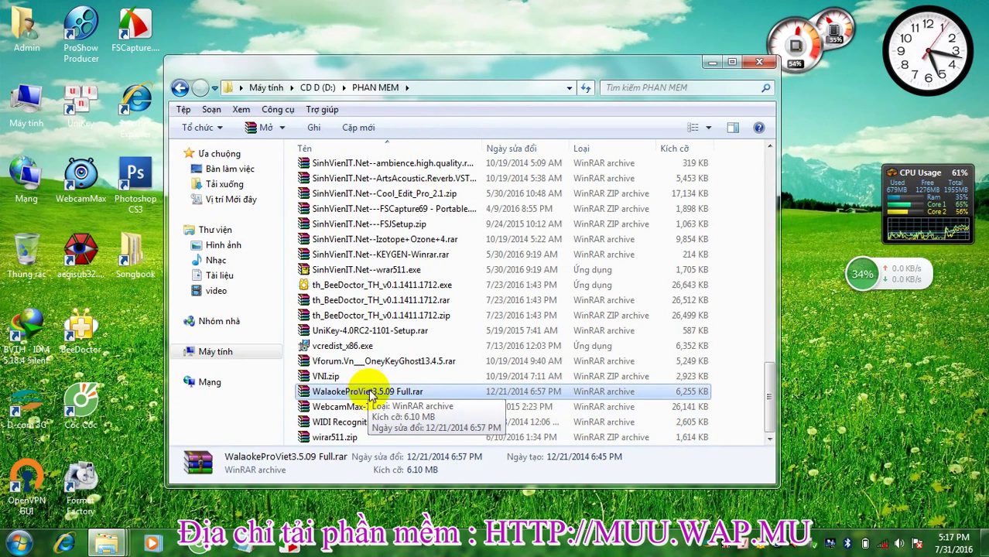
{"action": "right_click", "coordinate": [370, 395]}
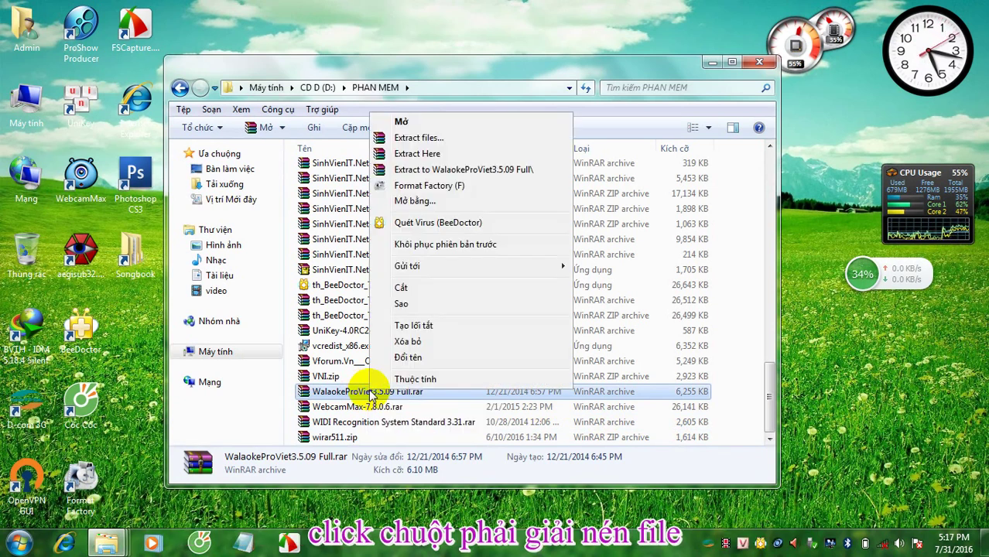
{"action": "left_click", "coordinate": [403, 140]}
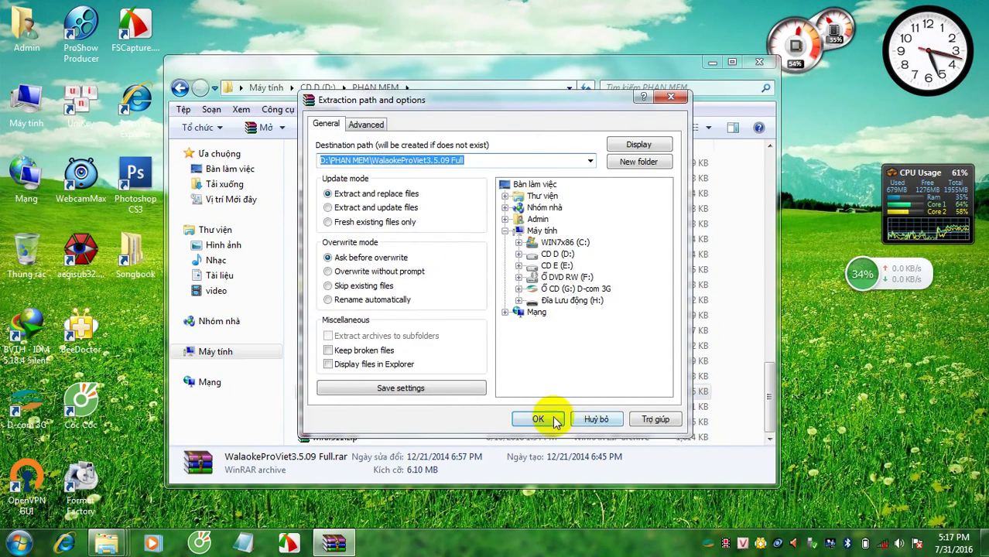
{"action": "left_click", "coordinate": [554, 420]}
{"action": "left_click", "coordinate": [464, 344]}
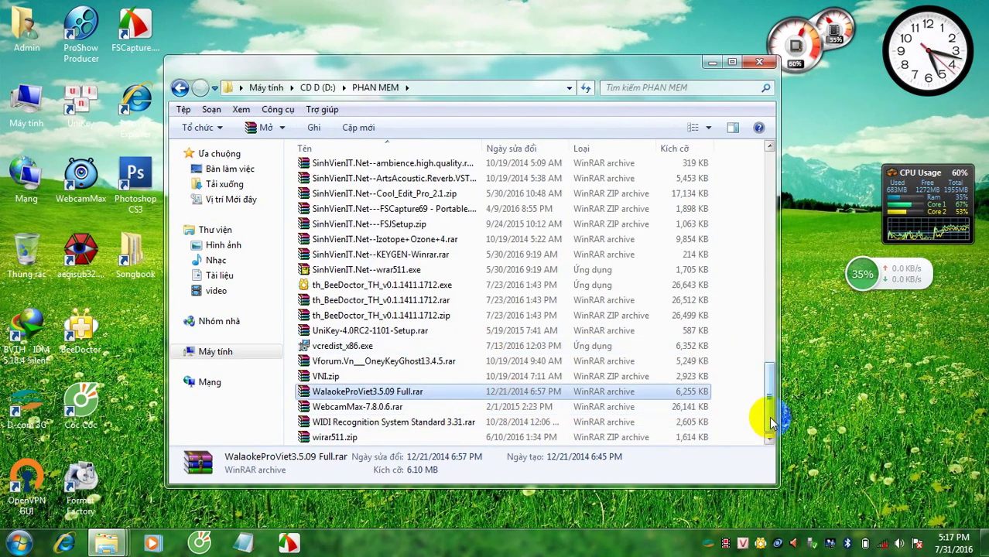
- Open the extracted WalaokeProViet3.5.09 Full folder and its WalaokeProViet3.5.09 subfolder
{"action": "left_click_drag", "start_coordinate": [770, 421], "coordinate": [779, 259]}
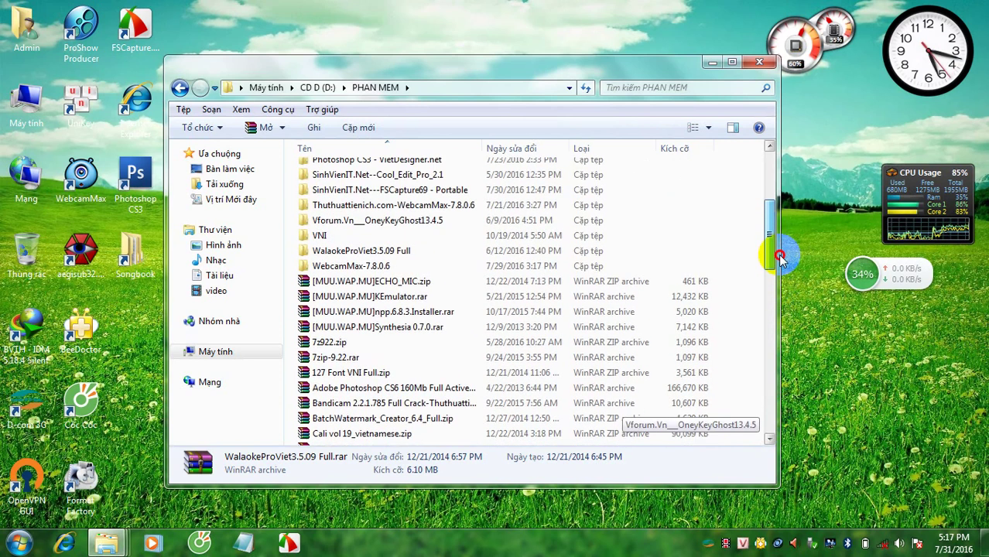
{"action": "double_click", "coordinate": [398, 255]}
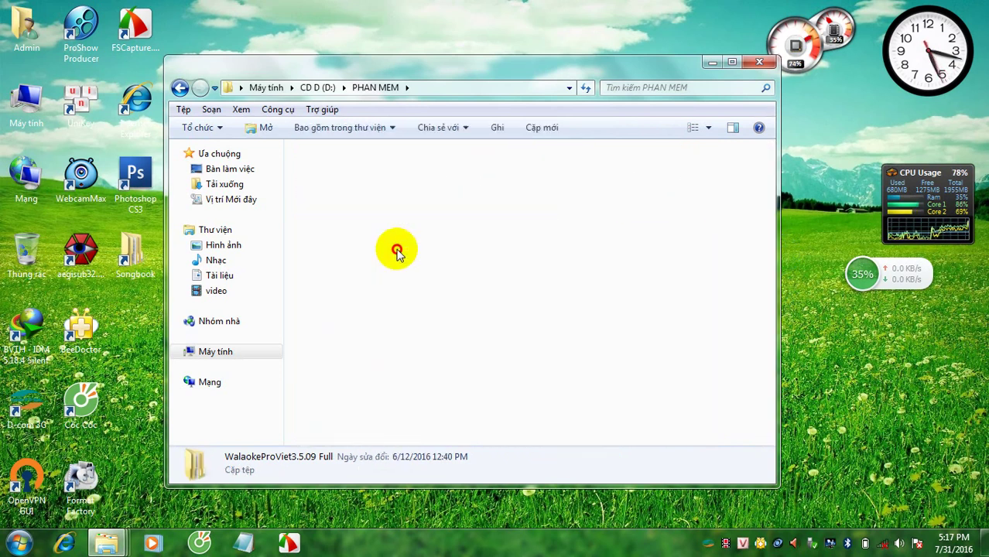
{"action": "double_click", "coordinate": [350, 170]}
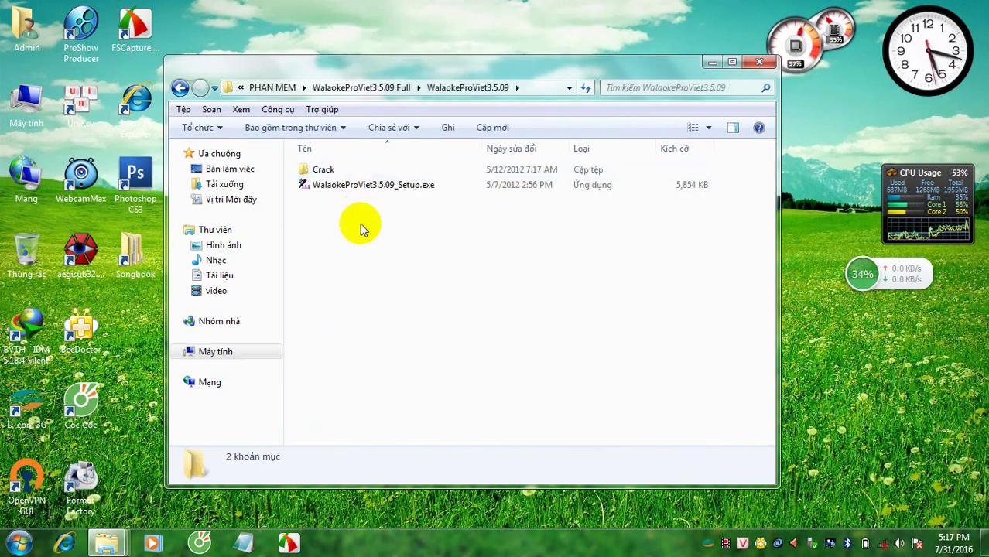
- Install Walaoke Pro 3.5.09 from WalaokeProViet3.5.09_Setup.exe with default settings, without running the program at the end
{"action": "double_click", "coordinate": [376, 185]}
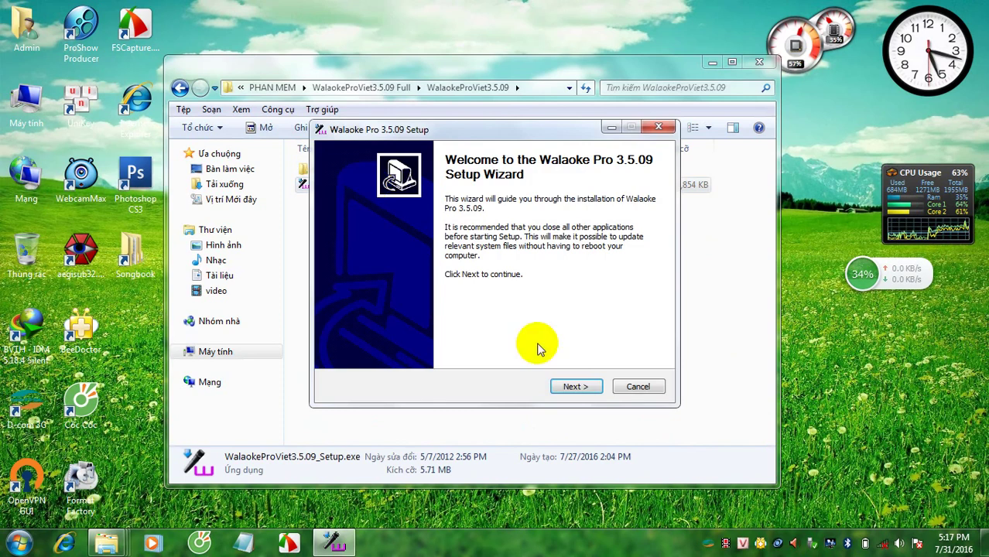
{"action": "left_click", "coordinate": [577, 387]}
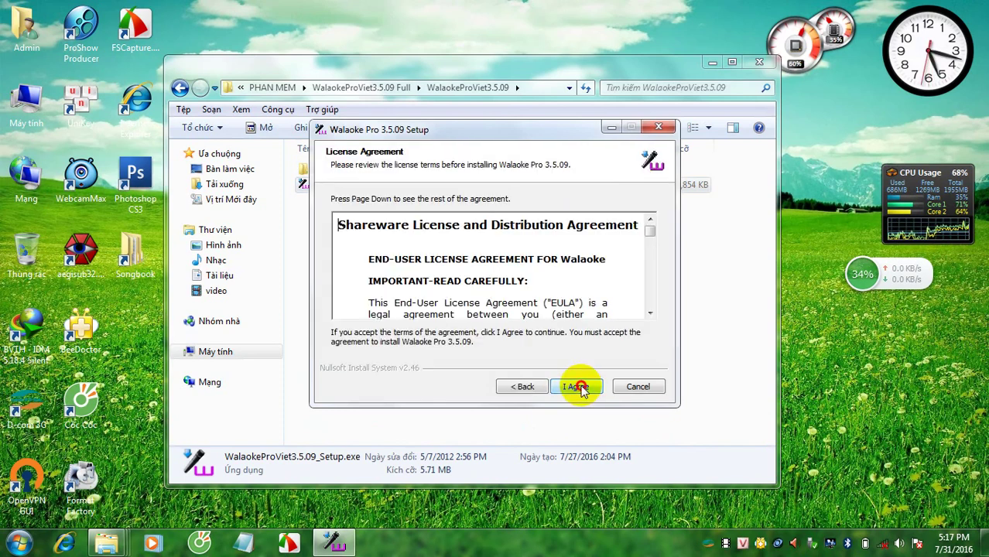
{"action": "left_click", "coordinate": [576, 387]}
{"action": "left_click", "coordinate": [577, 387]}
{"action": "left_click", "coordinate": [576, 387]}
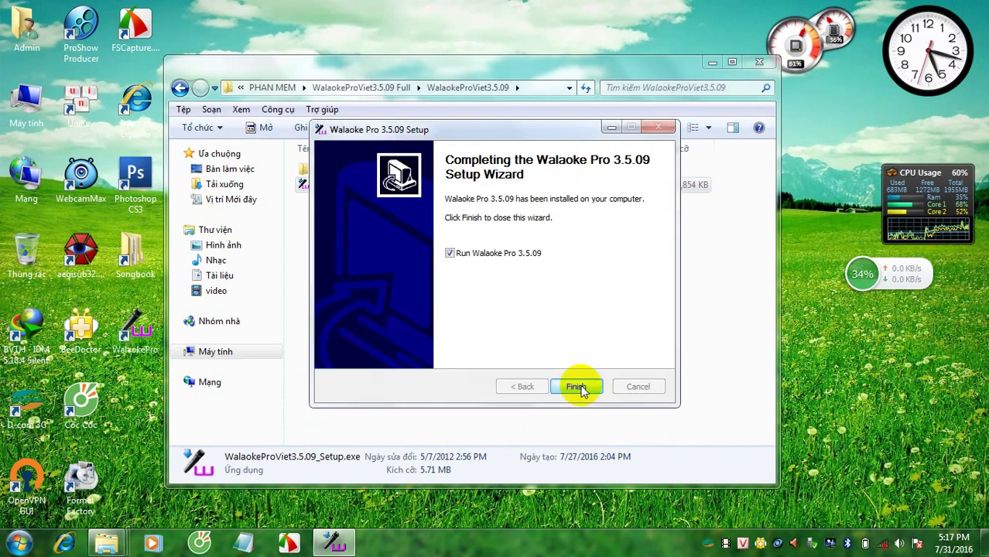
{"action": "left_click", "coordinate": [449, 254]}
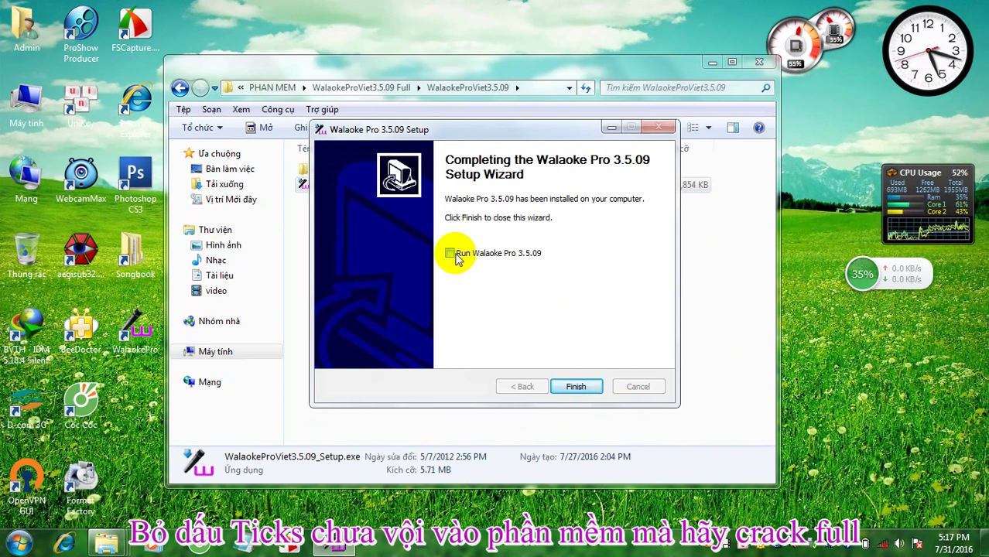
{"action": "left_click", "coordinate": [579, 387]}
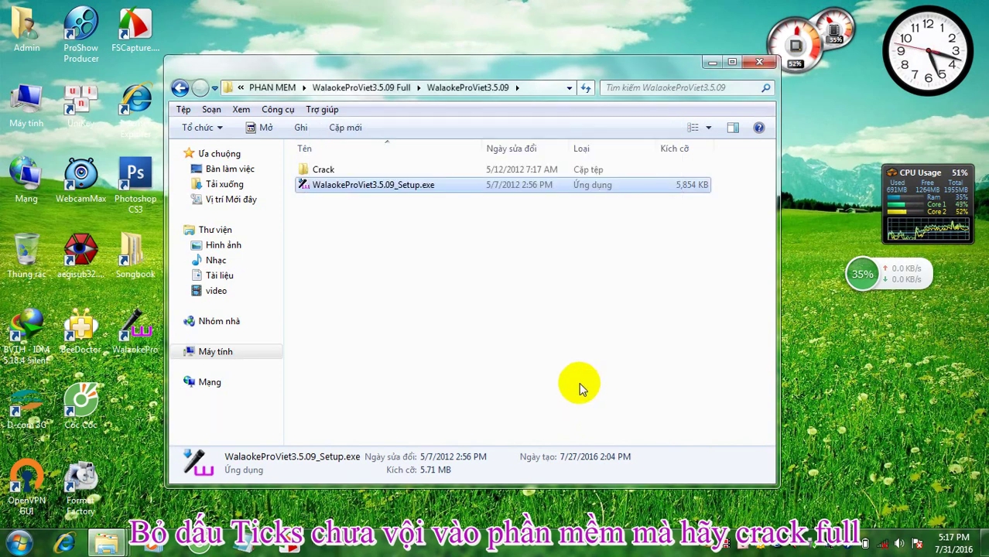
- Copy the WalaOkePro.exe file from the Crack folder
{"action": "left_click", "coordinate": [314, 172]}
{"action": "double_click", "coordinate": [315, 172]}
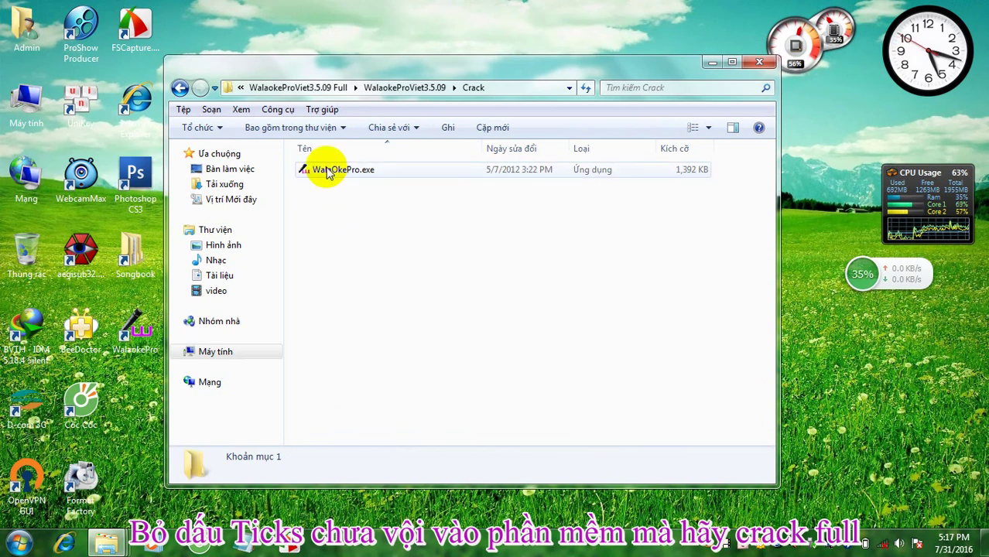
{"action": "left_click", "coordinate": [326, 172]}
{"action": "right_click", "coordinate": [325, 172]}
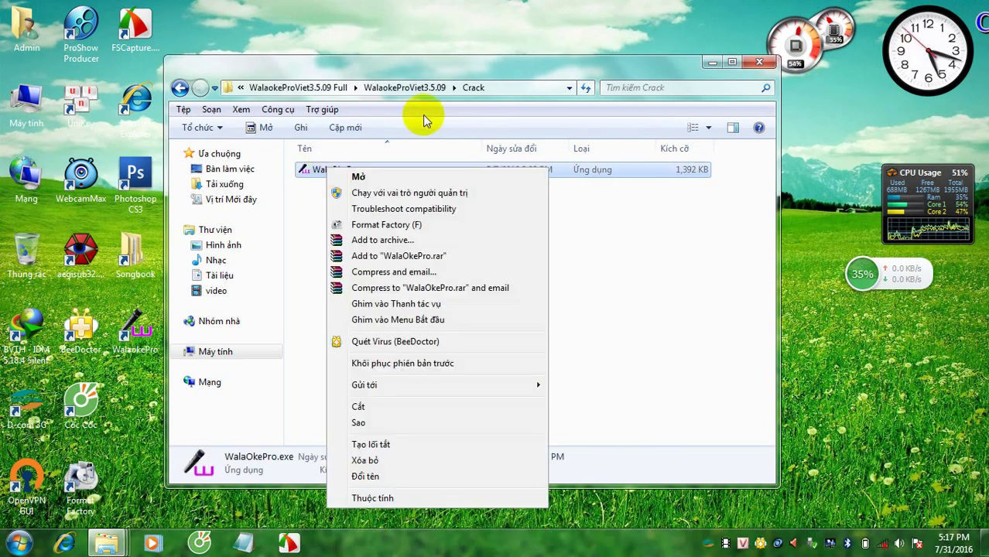
{"action": "left_click", "coordinate": [426, 88]}
{"action": "left_click", "coordinate": [426, 88]}
{"action": "double_click", "coordinate": [340, 171]}
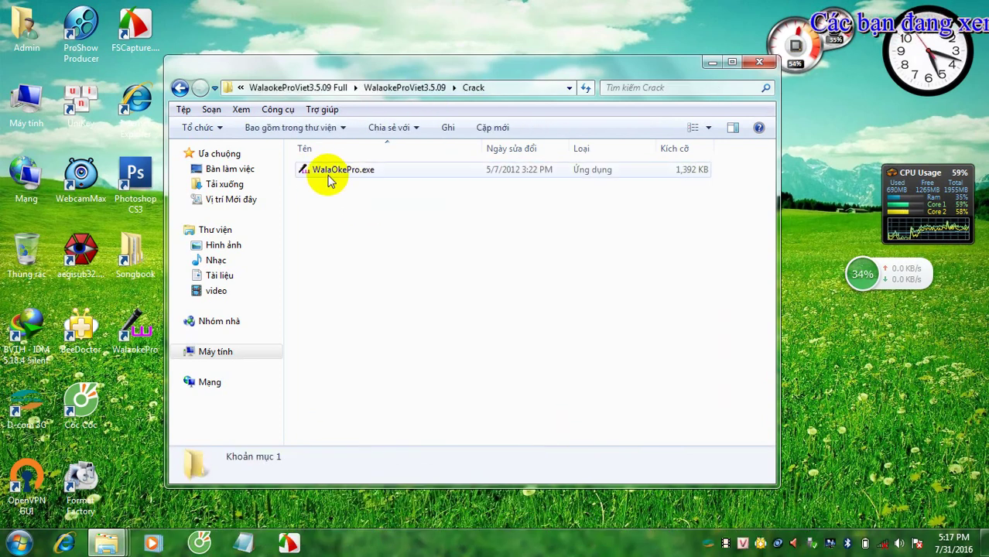
{"action": "left_click", "coordinate": [328, 174]}
{"action": "right_click", "coordinate": [329, 174]}
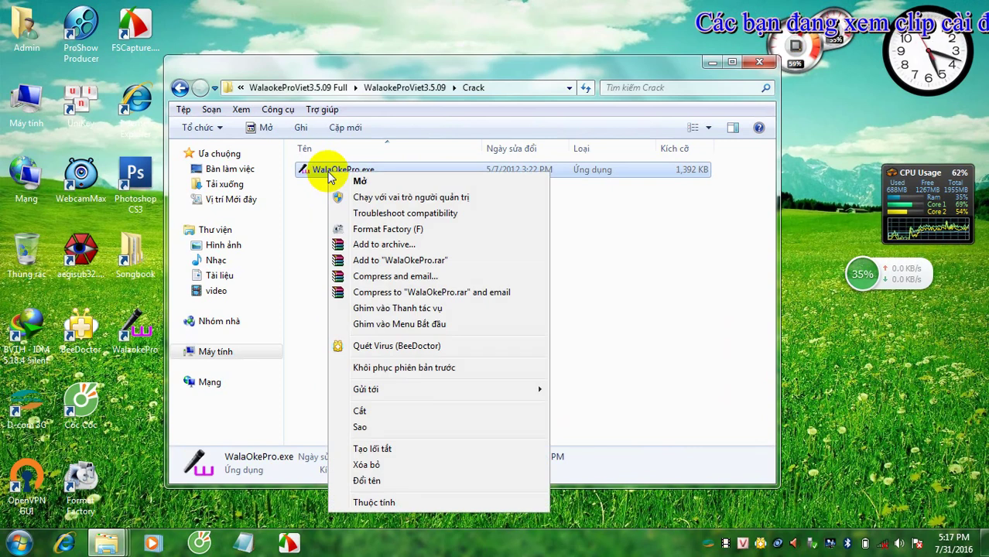
{"action": "left_click", "coordinate": [369, 432]}
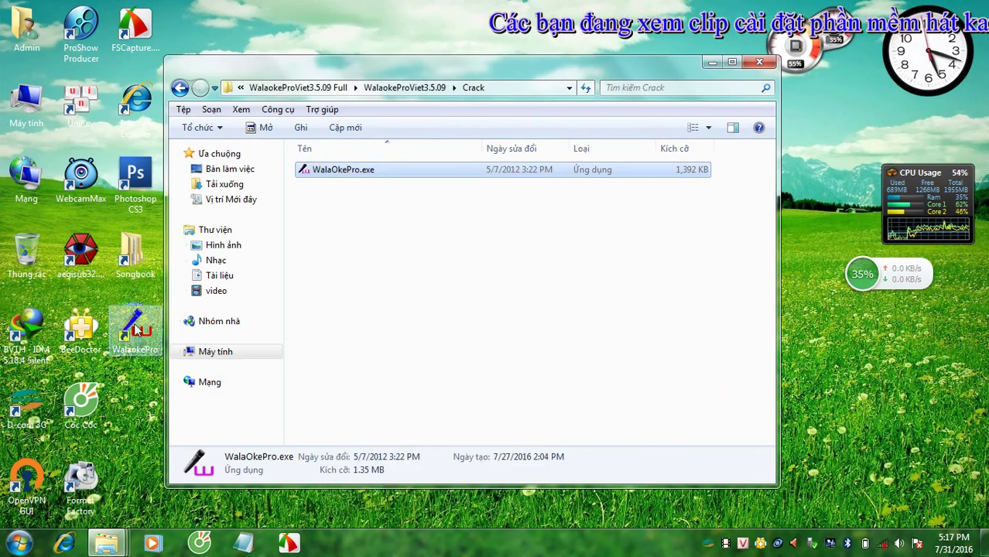
- Minimize the folder window and open the file location of the WalaokePro desktop shortcut
{"action": "left_click", "coordinate": [711, 62]}
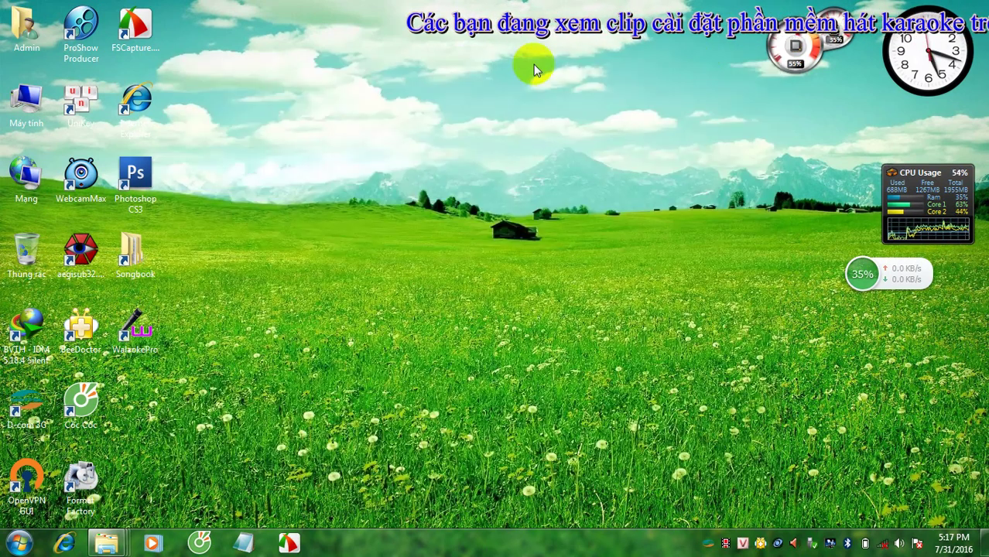
{"action": "right_click", "coordinate": [142, 329]}
{"action": "left_click", "coordinate": [186, 191]}
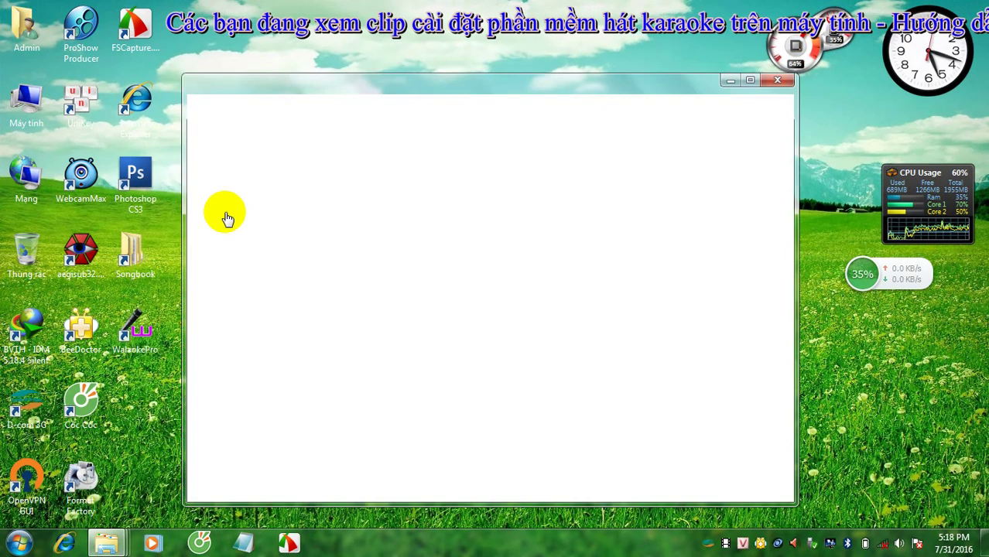
- Paste the copied WalaOkePro.exe into the WalaokePro program folder, keeping both files
{"action": "left_click", "coordinate": [393, 380]}
{"action": "right_click", "coordinate": [393, 380]}
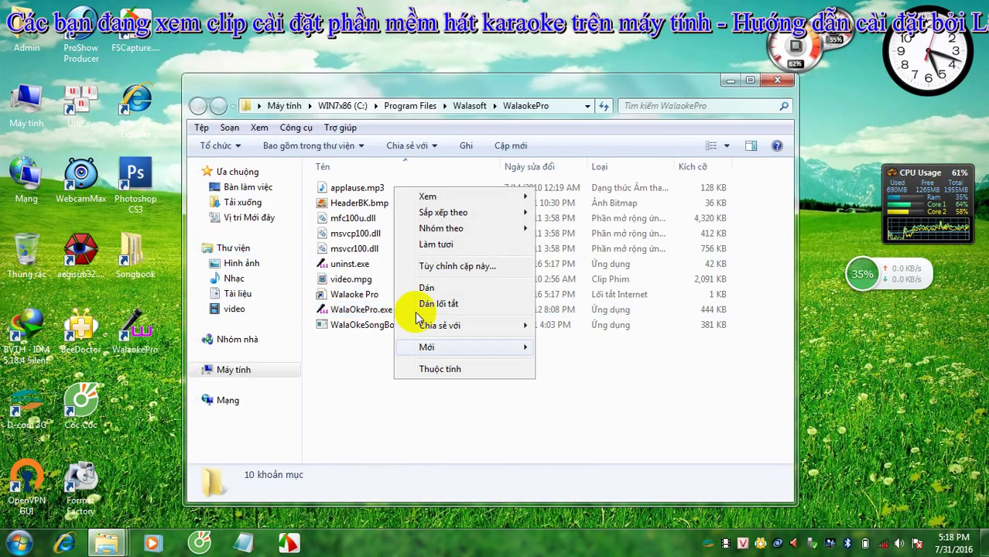
{"action": "left_click", "coordinate": [433, 288]}
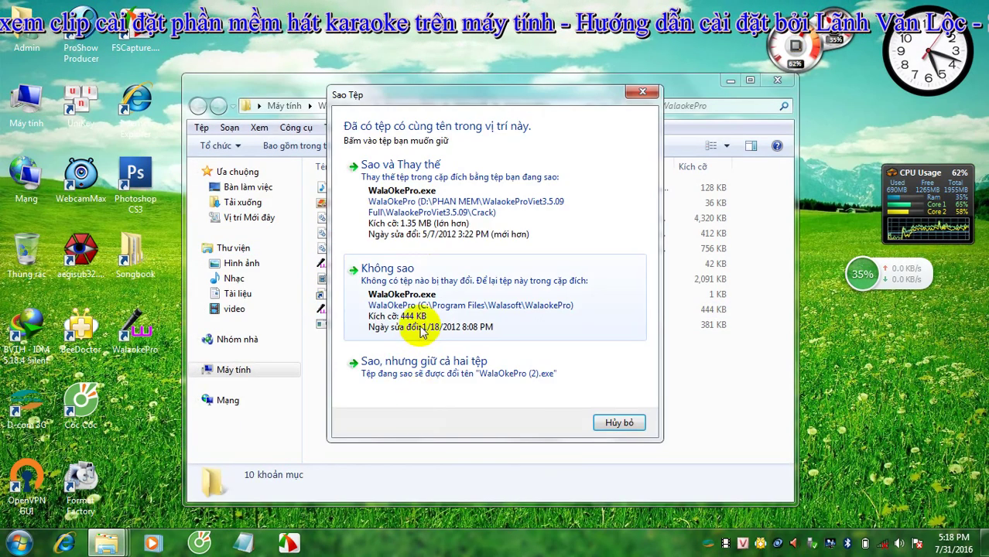
{"action": "left_click", "coordinate": [447, 364]}
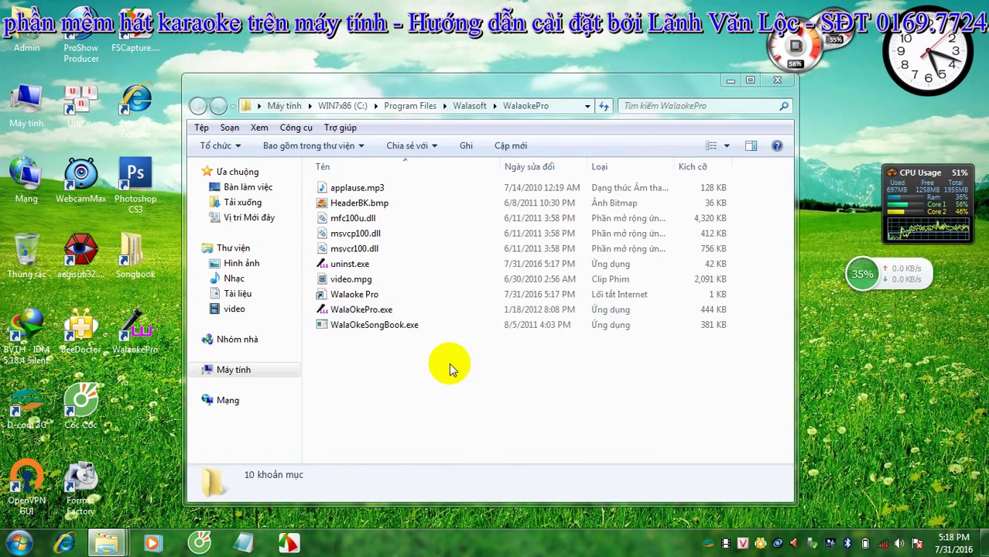
{"action": "left_click", "coordinate": [459, 387]}
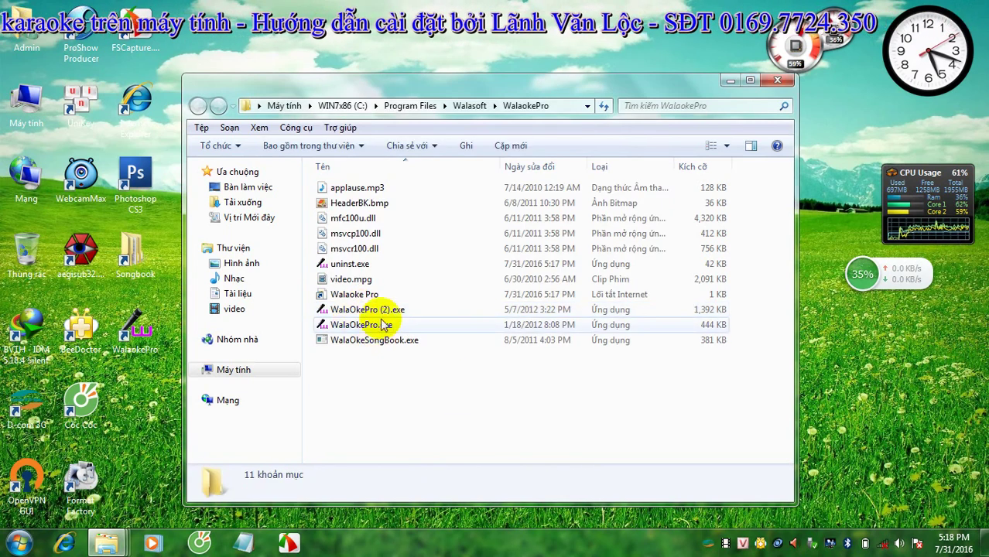
- Create a desktop shortcut for WalaOkePro (2).exe
{"action": "right_click", "coordinate": [358, 309]}
{"action": "mouse_move", "coordinate": [430, 389]}
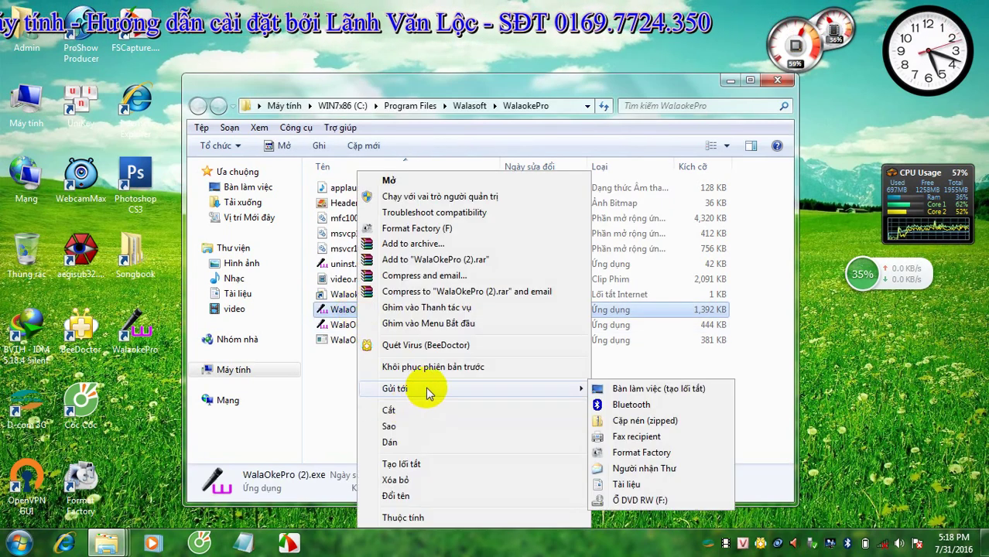
{"action": "left_click", "coordinate": [620, 389]}
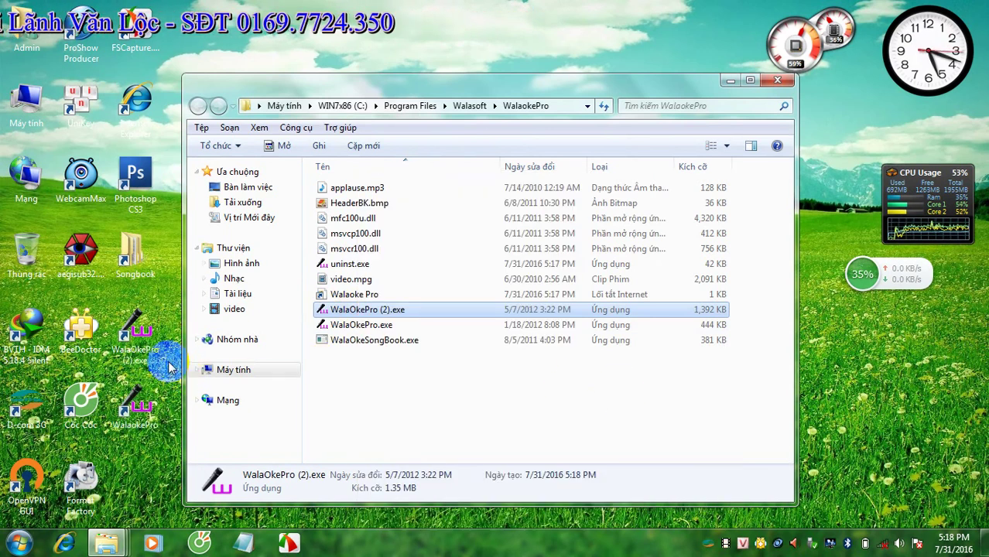
- Delete the original WalaokePro shortcut from the desktop and minimize the program folder window
{"action": "left_click", "coordinate": [140, 409]}
{"action": "right_click", "coordinate": [142, 411]}
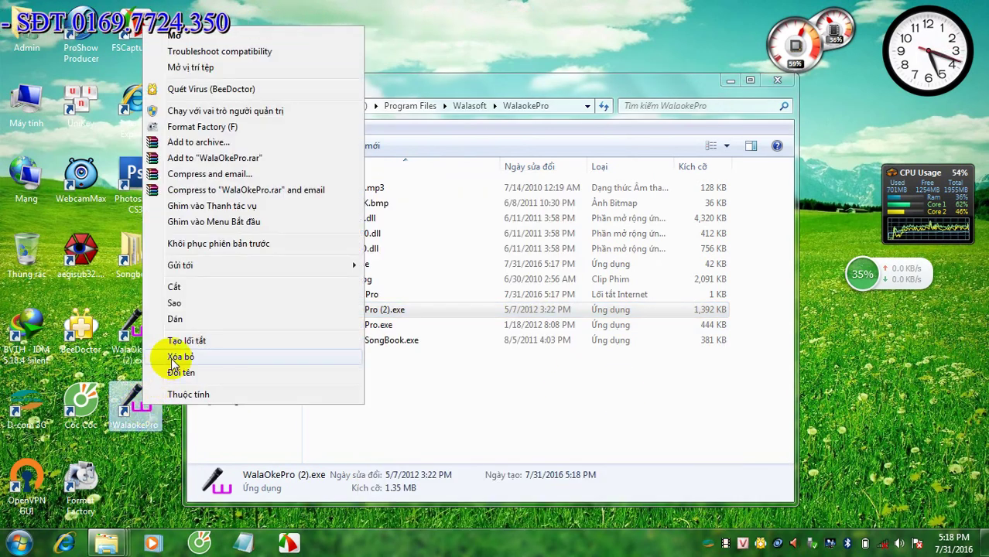
{"action": "left_click", "coordinate": [126, 358]}
{"action": "left_click", "coordinate": [549, 350]}
{"action": "left_click", "coordinate": [732, 80]}
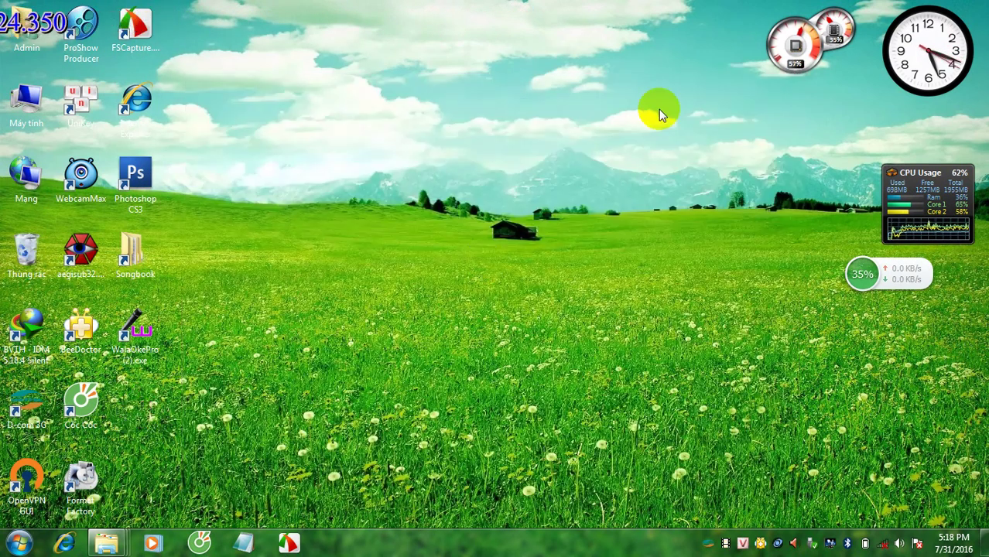
- Launch Walaoke Pro from the WalaOkePro (2).exe desktop shortcut and add the cd 19 karaoke folder on drive E: to the songlist
{"action": "double_click", "coordinate": [140, 350]}
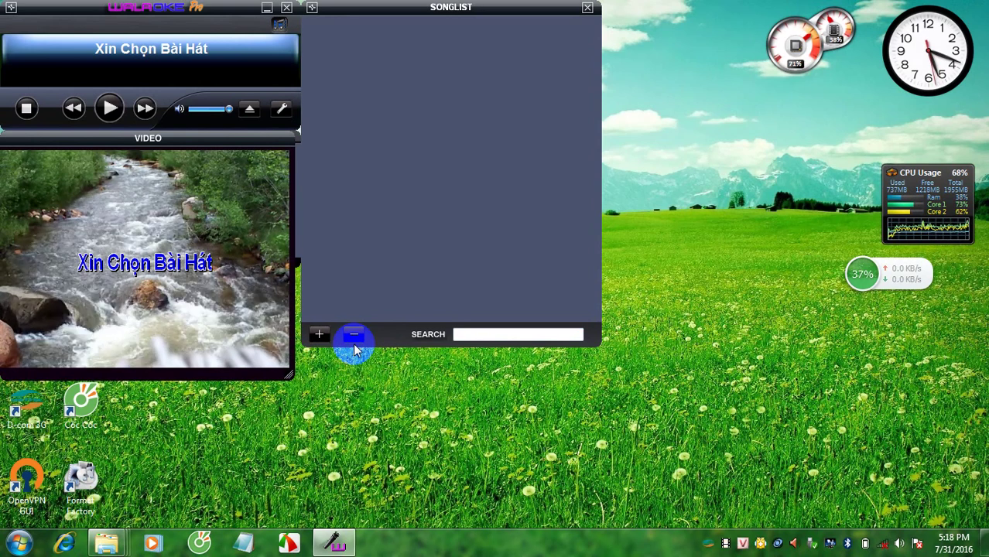
{"action": "left_click", "coordinate": [322, 334]}
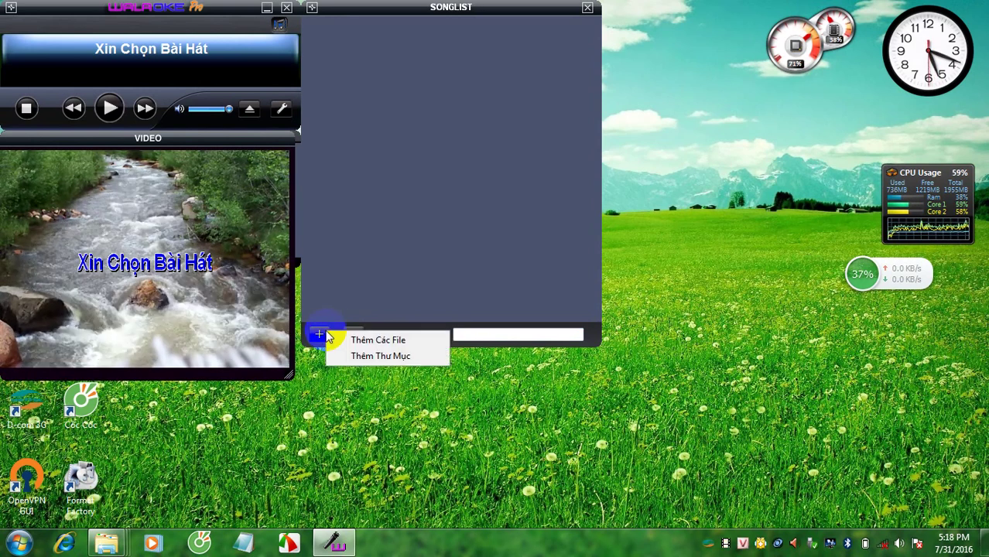
{"action": "left_click", "coordinate": [349, 357]}
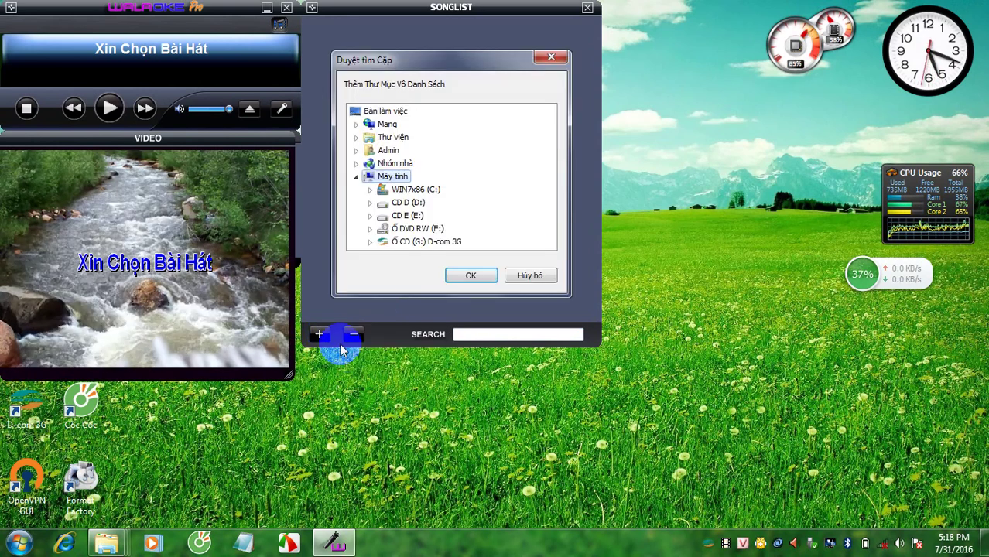
{"action": "double_click", "coordinate": [406, 216]}
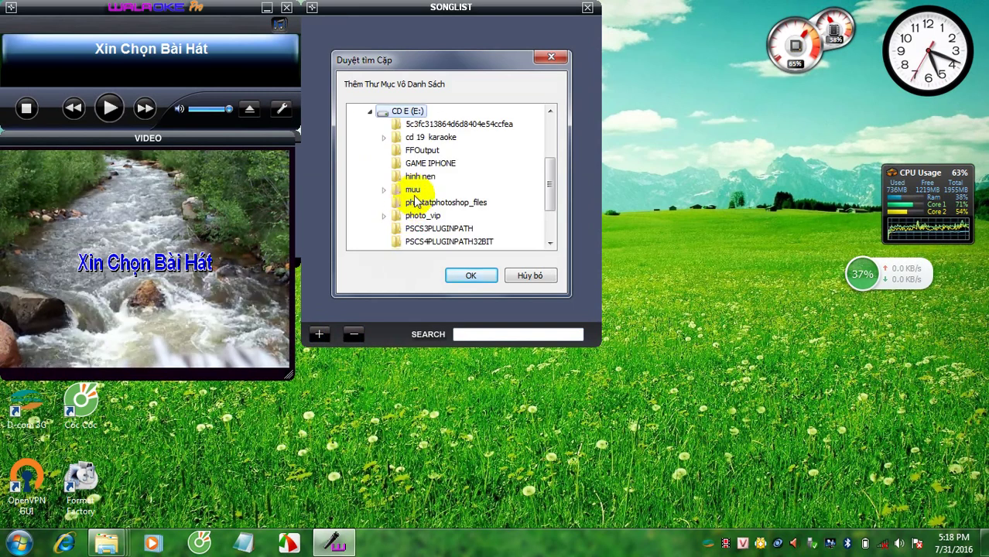
{"action": "left_click", "coordinate": [414, 137]}
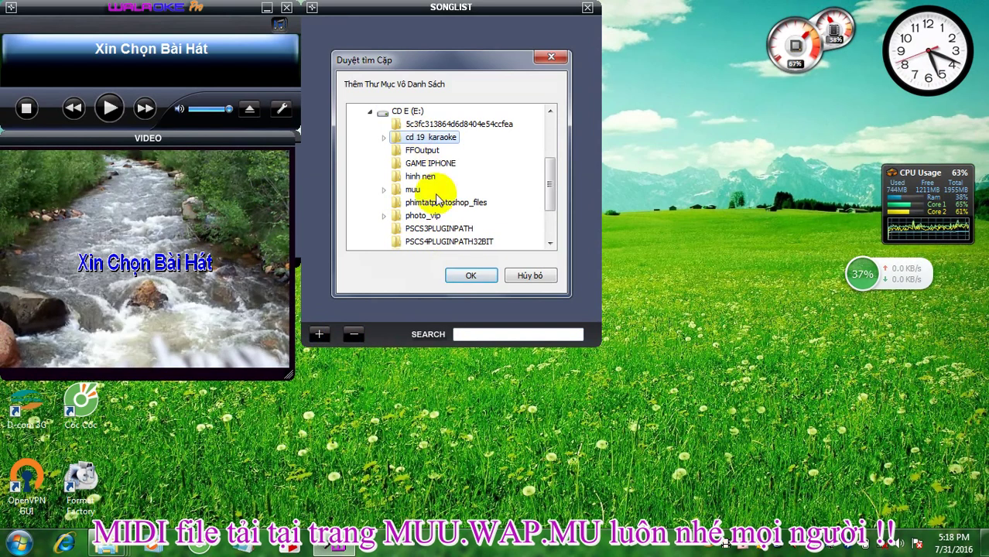
{"action": "left_click", "coordinate": [469, 277]}
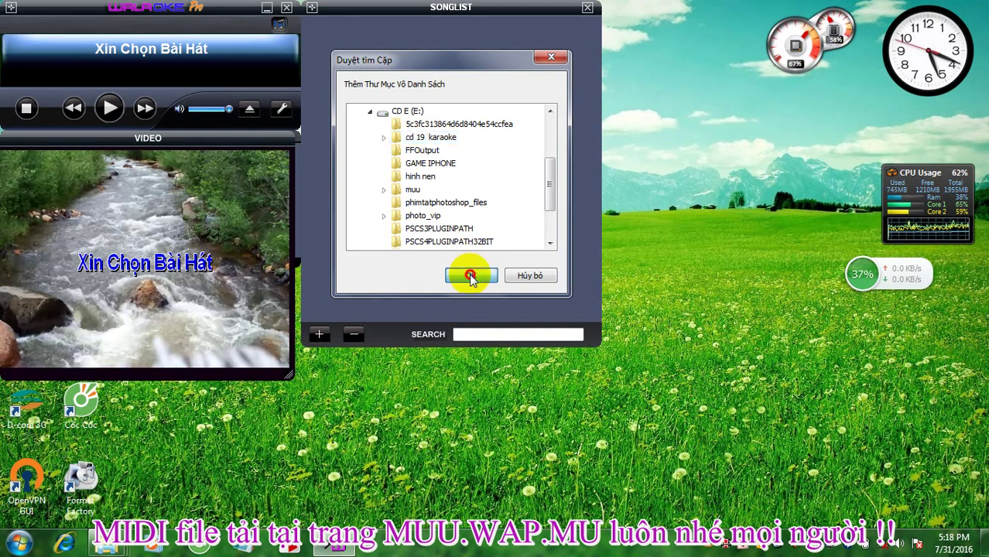
{"action": "left_click", "coordinate": [469, 276]}
- Play the song ƯỚC GÌ_(829940) near the end of the songlist and move the player windows away from the desktop's edge
{"action": "left_click", "coordinate": [359, 124]}
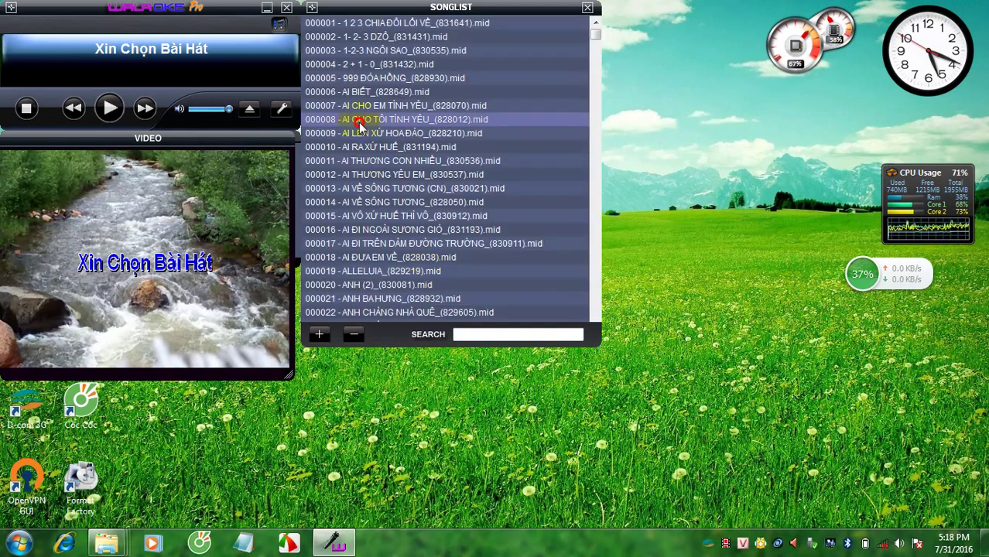
{"action": "scroll", "coordinate": [367, 261], "scroll_direction": "down", "scroll_amount": 20}
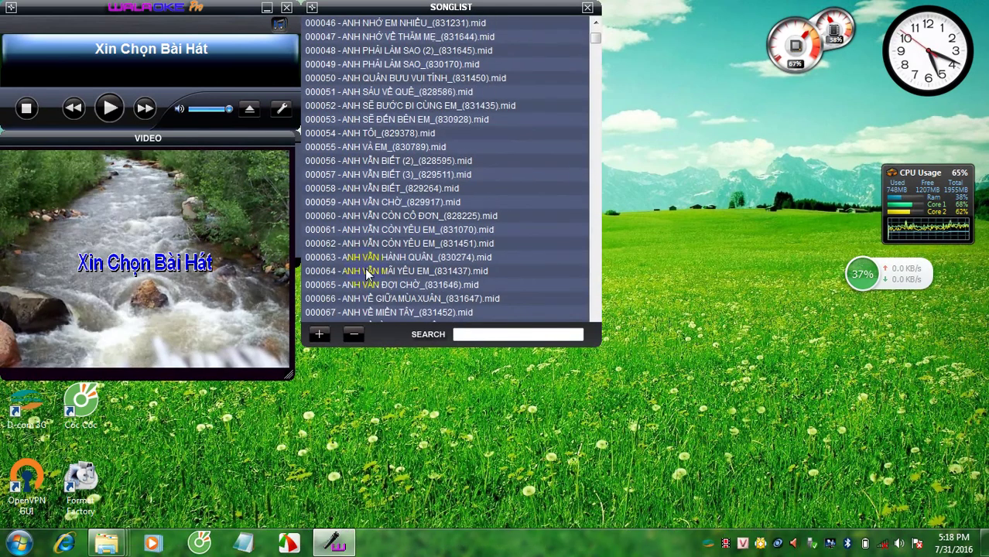
{"action": "scroll", "coordinate": [402, 150], "scroll_direction": "down", "scroll_amount": 20}
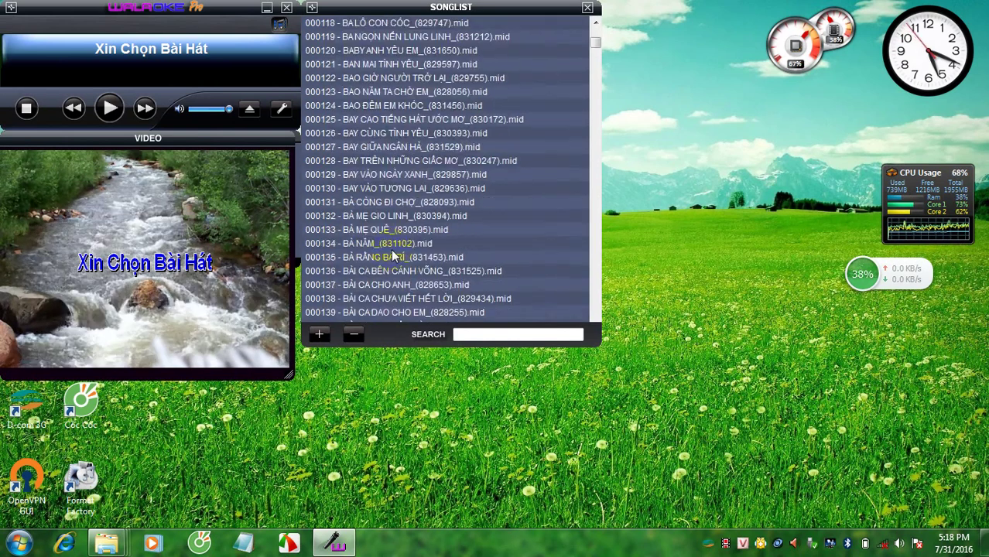
{"action": "left_click_drag", "start_coordinate": [596, 50], "coordinate": [594, 311]}
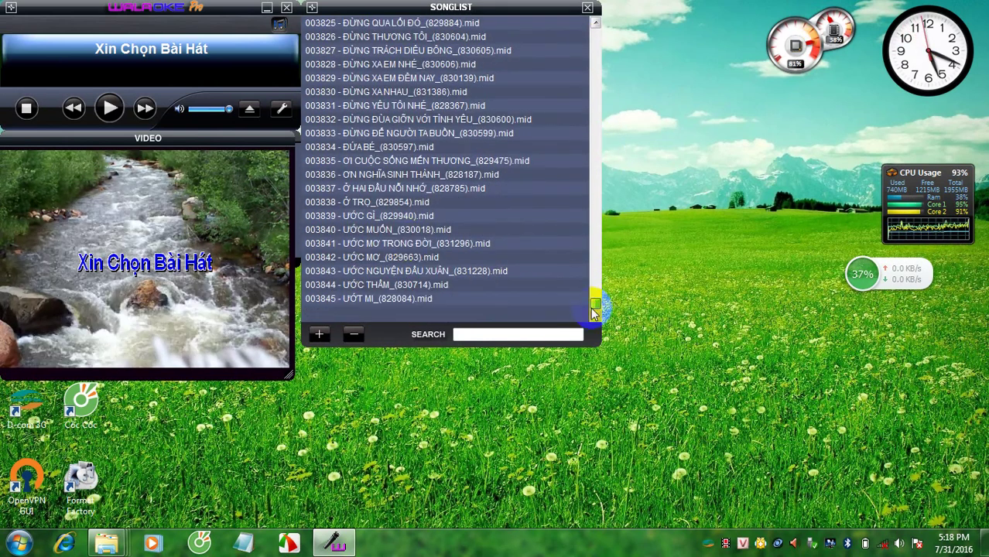
{"action": "left_click", "coordinate": [350, 216]}
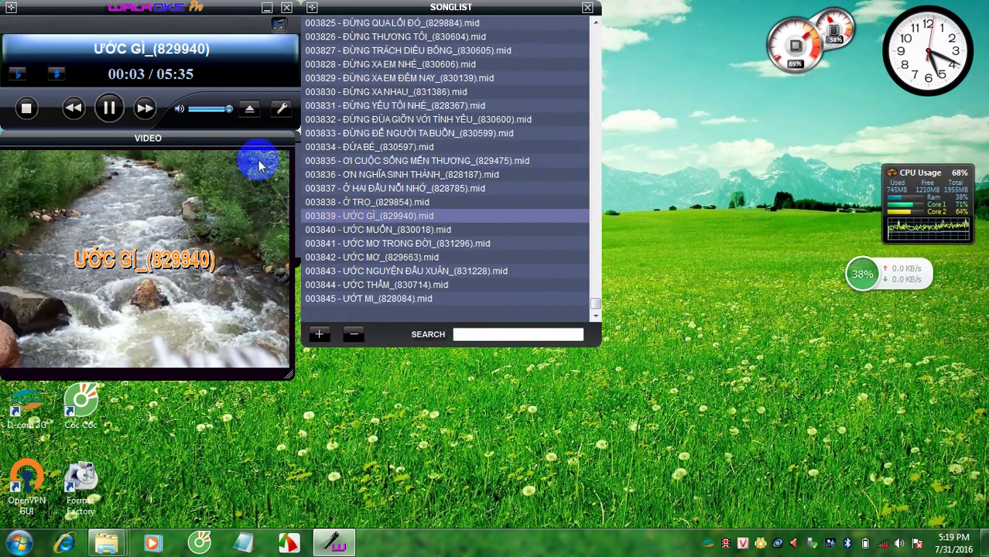
{"action": "left_click_drag", "start_coordinate": [153, 15], "coordinate": [277, 47]}
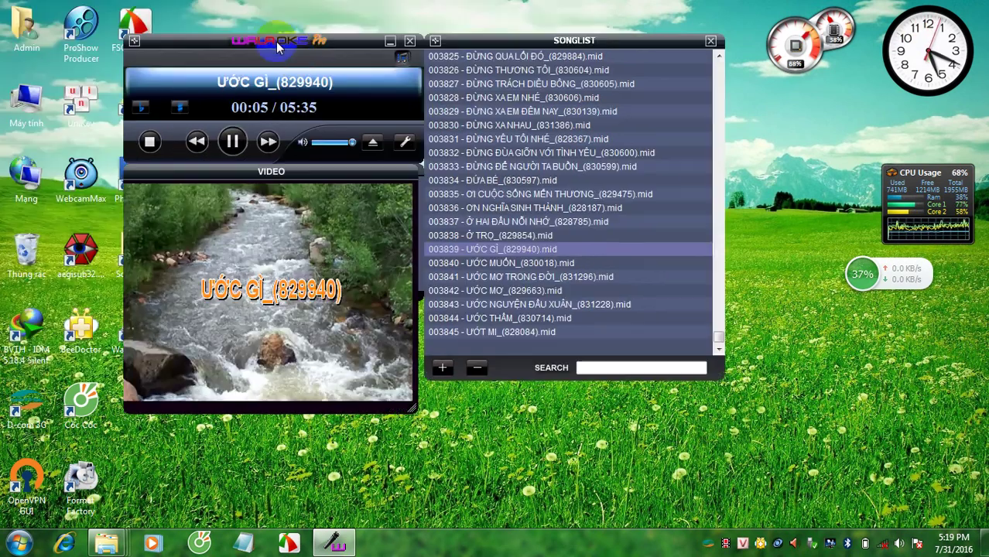
{"action": "left_click", "coordinate": [401, 143]}
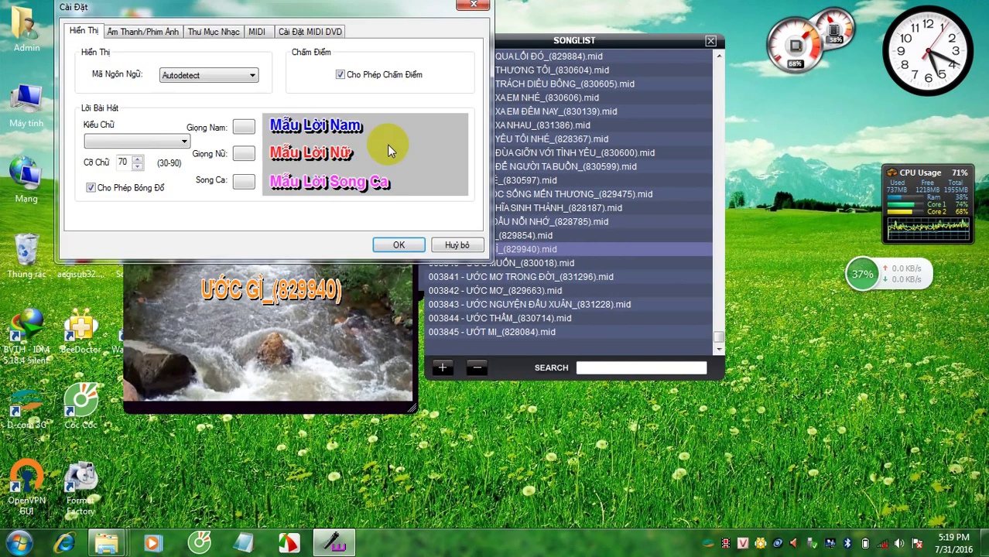
{"action": "left_click", "coordinate": [459, 6]}
{"action": "right_click", "coordinate": [741, 141]}
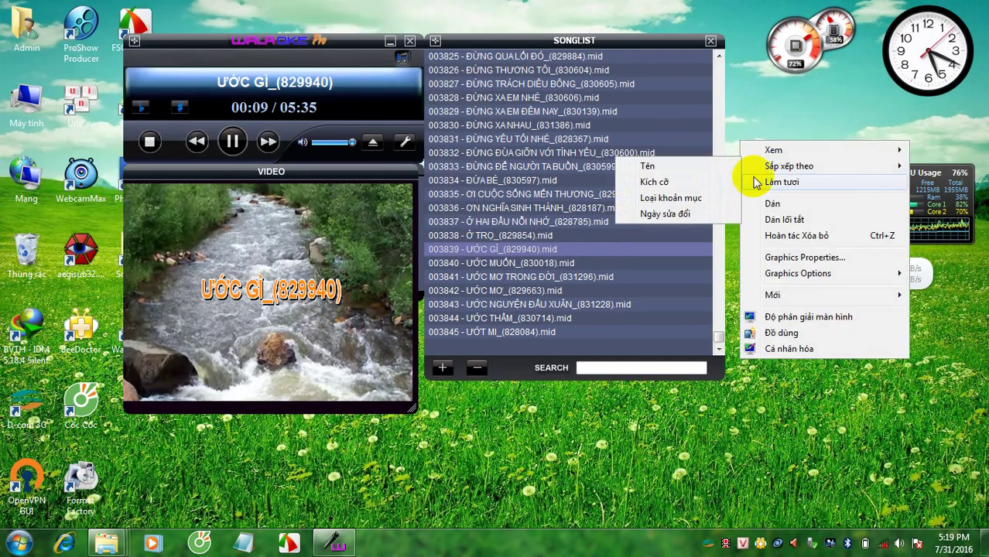
{"action": "left_click", "coordinate": [765, 183]}
{"action": "right_click", "coordinate": [766, 183]}
{"action": "left_click", "coordinate": [786, 216]}
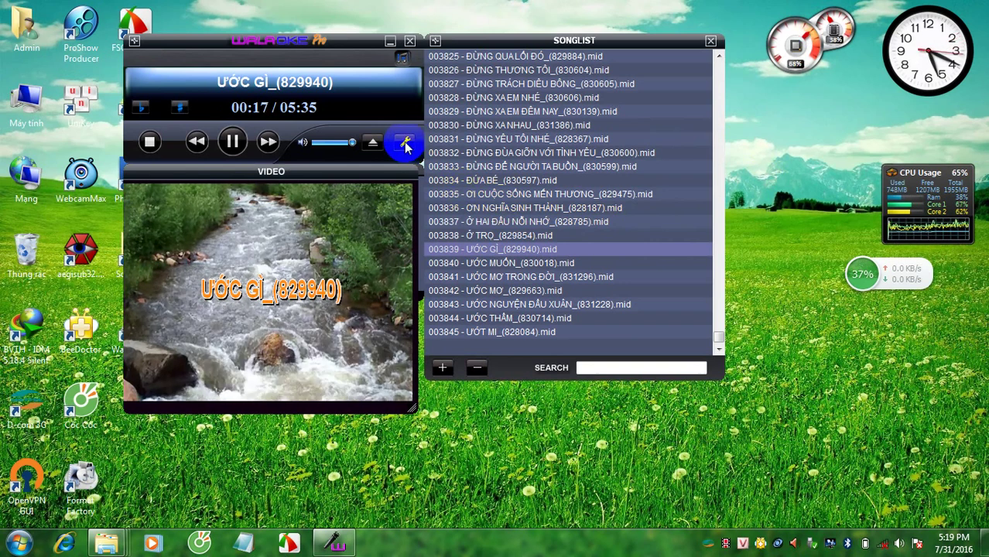
- In the player's settings, set the display language code to Vietnamese and the lyrics font to Arial, and apply the changes
{"action": "left_click", "coordinate": [404, 144]}
{"action": "left_click_drag", "start_coordinate": [156, 14], "coordinate": [484, 109]}
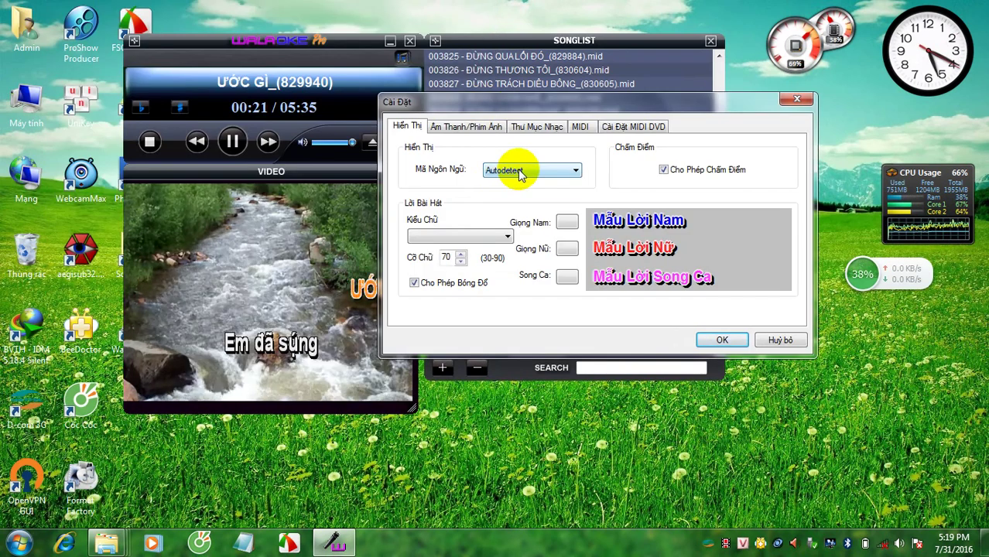
{"action": "left_click", "coordinate": [519, 172]}
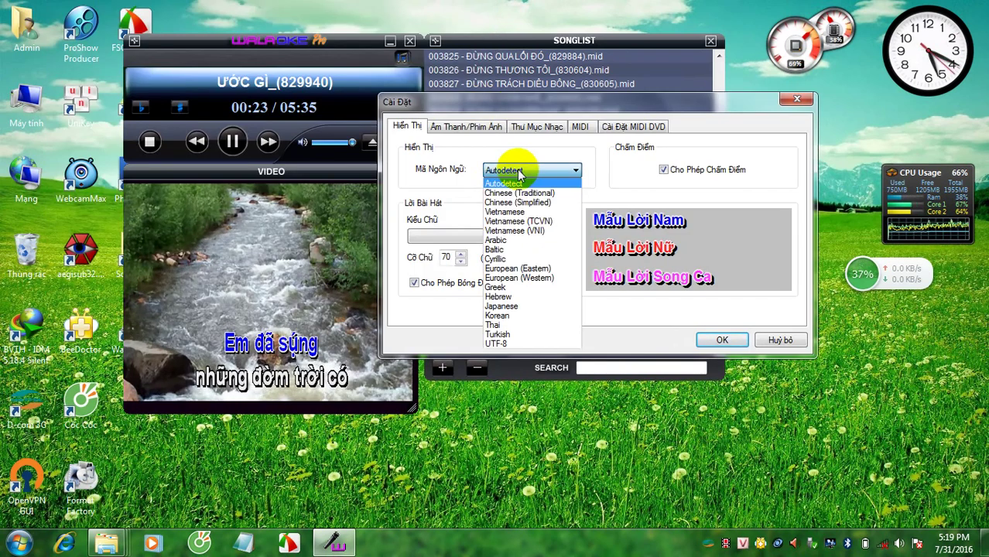
{"action": "left_click", "coordinate": [504, 212]}
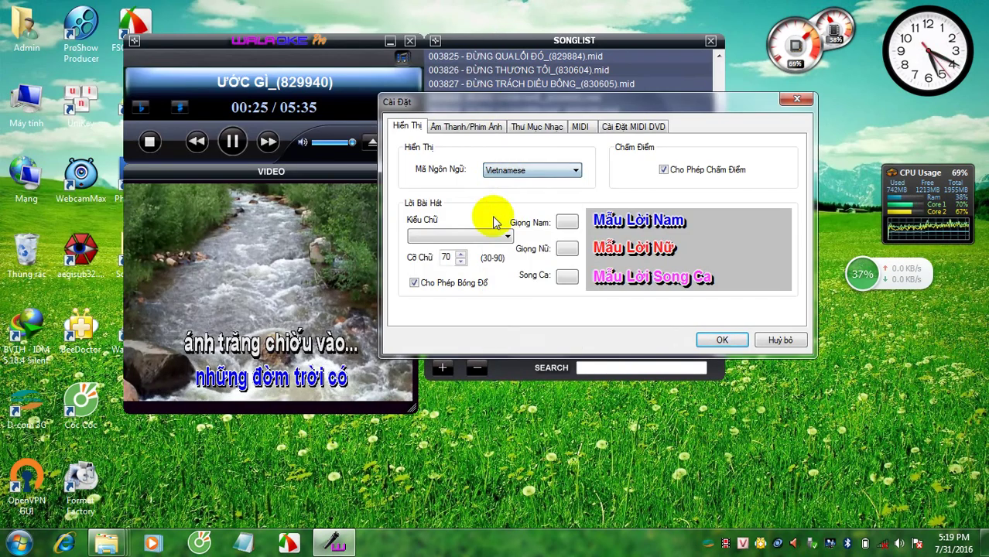
{"action": "left_click", "coordinate": [460, 235]}
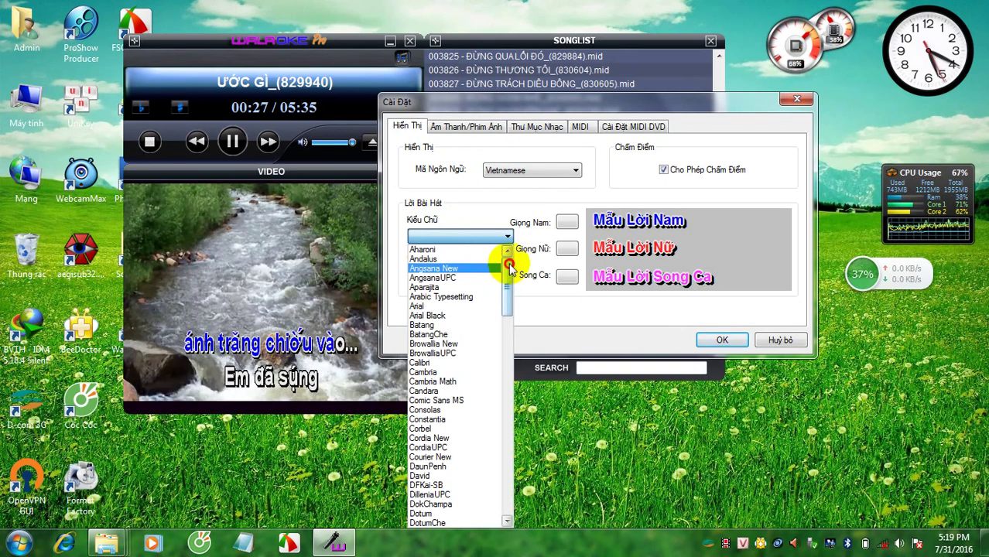
{"action": "left_click", "coordinate": [448, 307]}
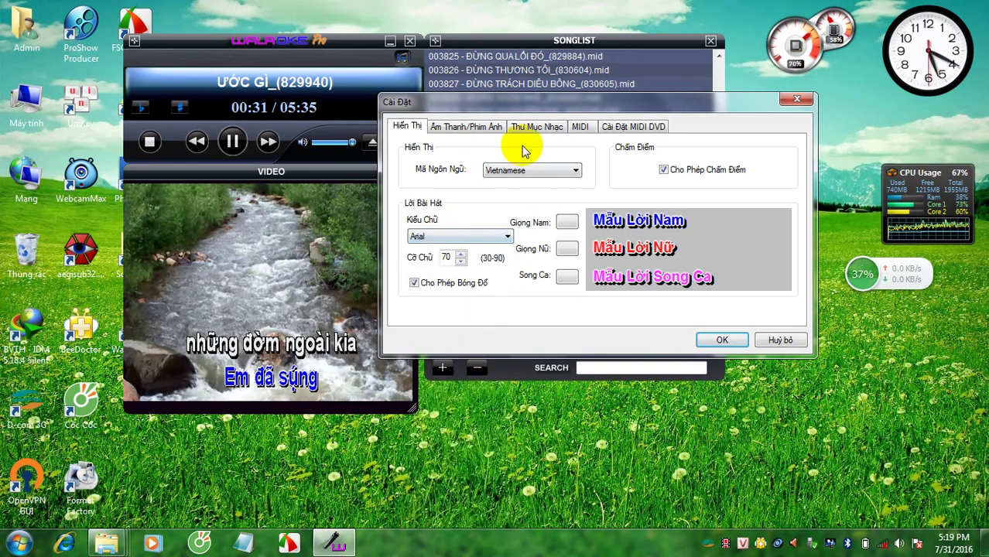
{"action": "left_click", "coordinate": [721, 339]}
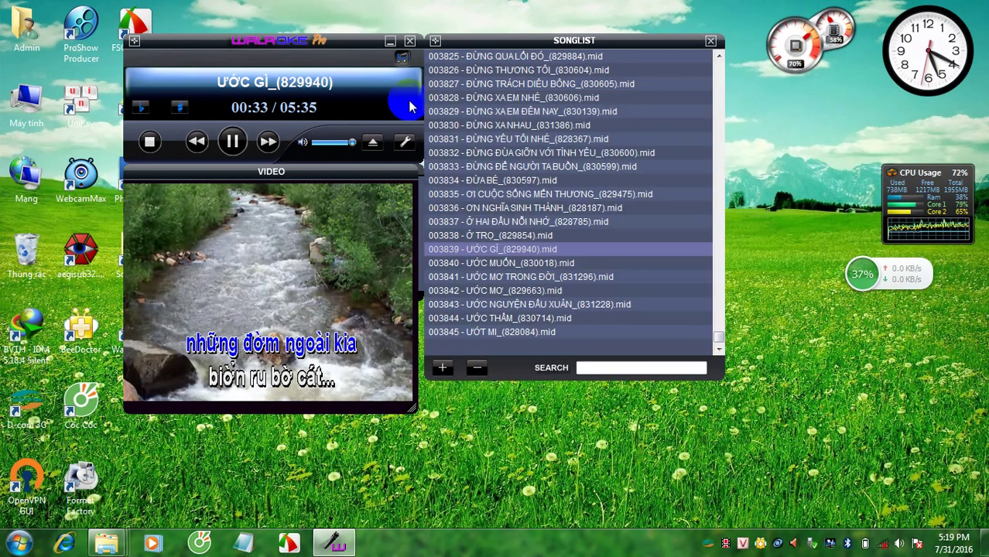
- Quit Walaoke Pro while the song is playing and relaunch it from its desktop shortcut
{"action": "left_click", "coordinate": [410, 41]}
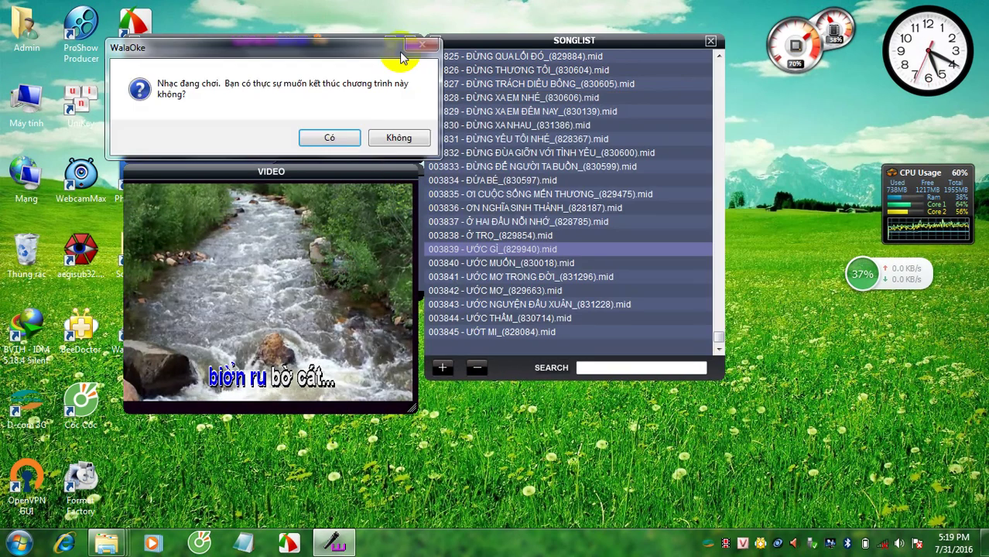
{"action": "left_click", "coordinate": [325, 139]}
{"action": "double_click", "coordinate": [117, 338]}
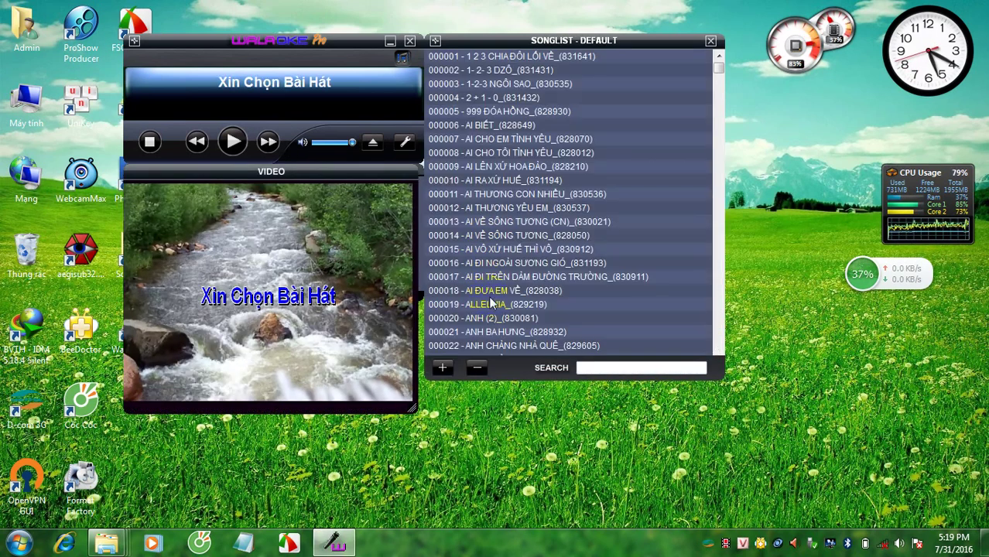
- Play the song AI ĐƯA EM VỀ_(828038) from the songlist and lower the system volume
{"action": "double_click", "coordinate": [483, 292]}
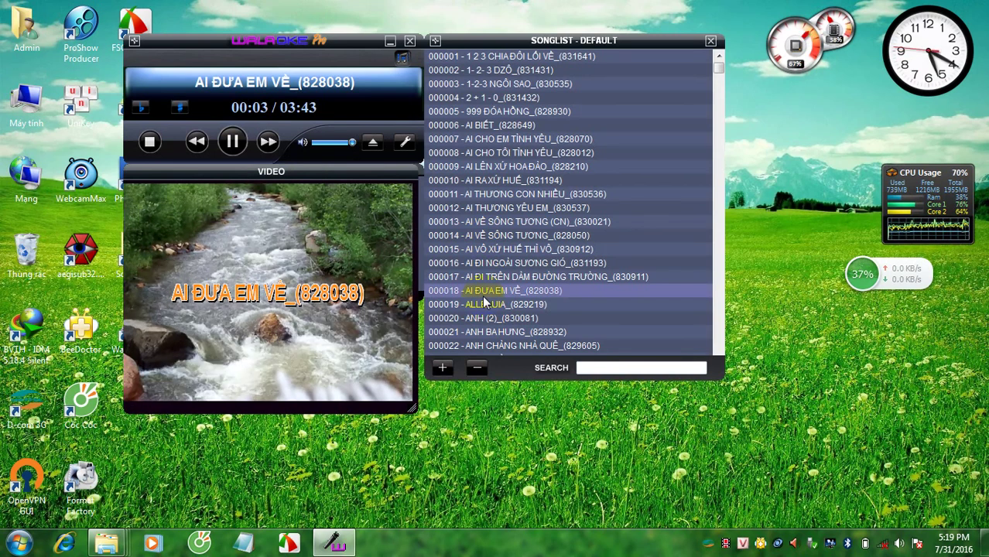
{"action": "left_click", "coordinate": [898, 543]}
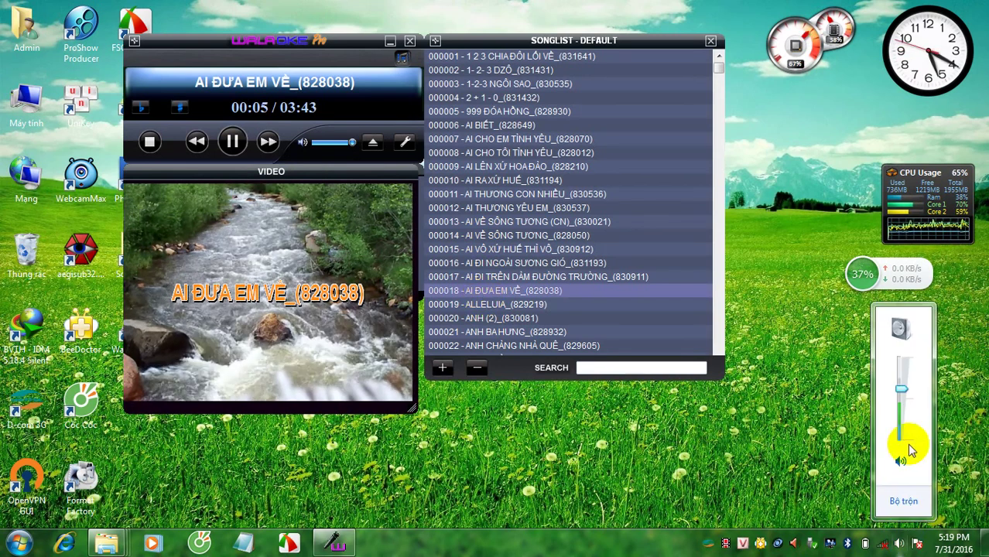
{"action": "left_click_drag", "start_coordinate": [901, 389], "coordinate": [901, 405]}
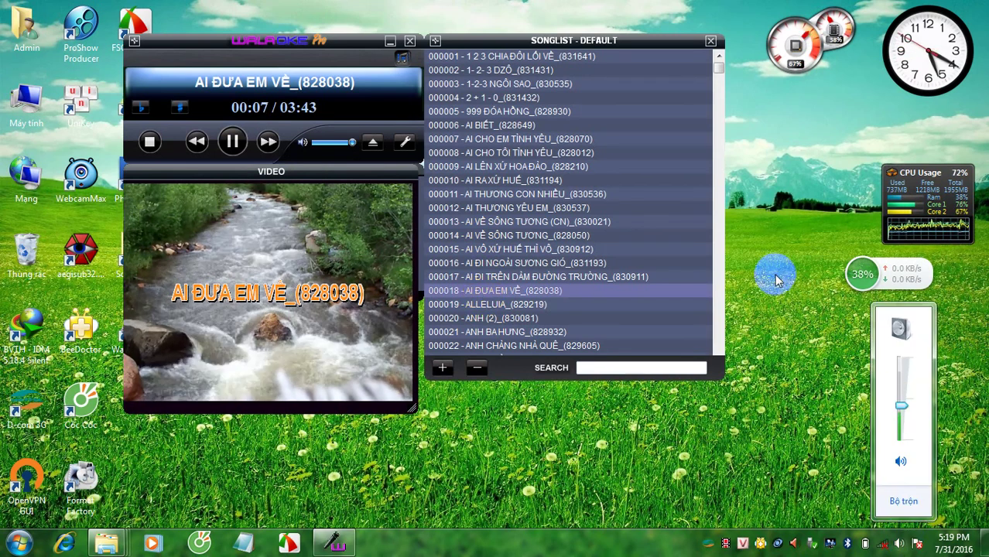
{"action": "right_click", "coordinate": [776, 280]}
{"action": "left_click", "coordinate": [774, 310]}
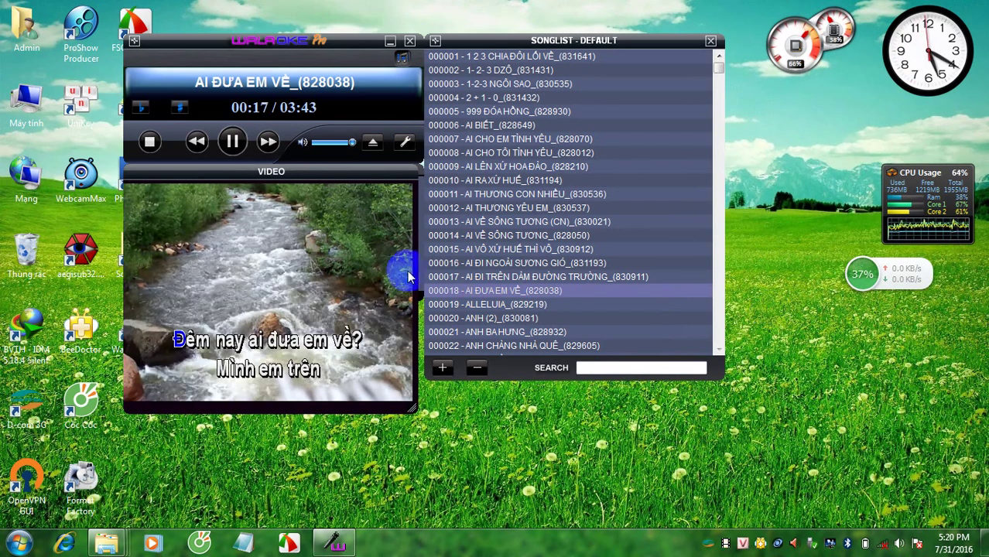
- Show the karaoke video in full screen, return it to its window, and pause the song
{"action": "left_click", "coordinate": [293, 230]}
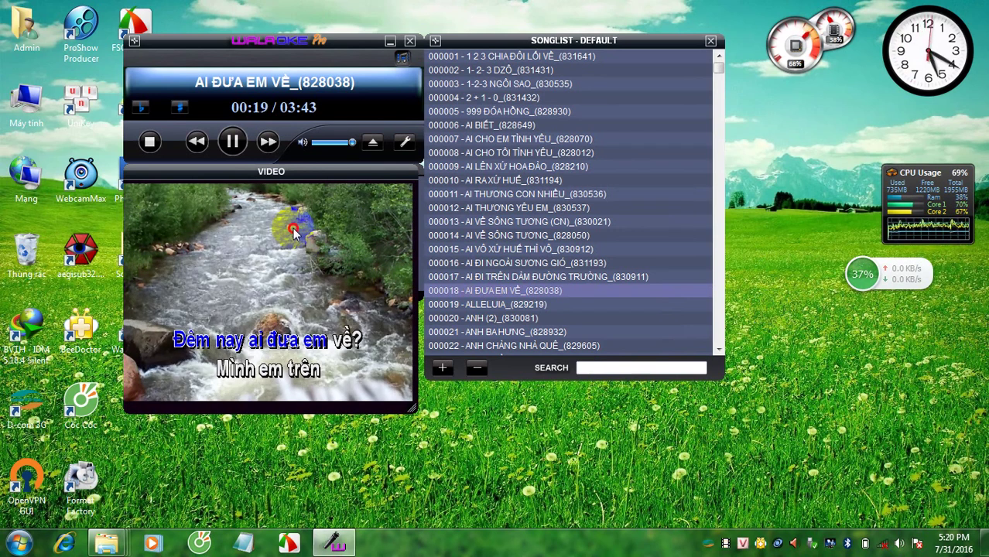
{"action": "double_click", "coordinate": [293, 229]}
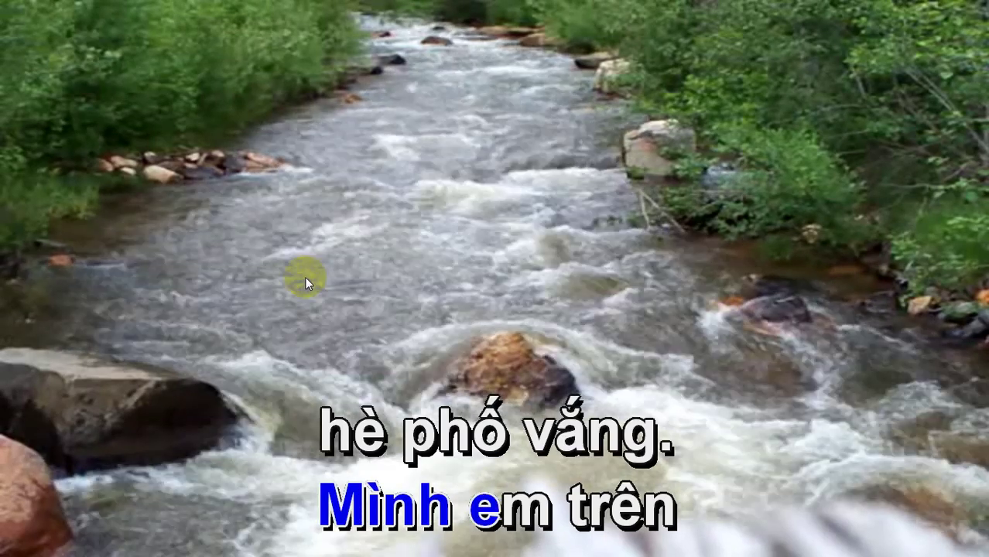
{"action": "double_click", "coordinate": [305, 278]}
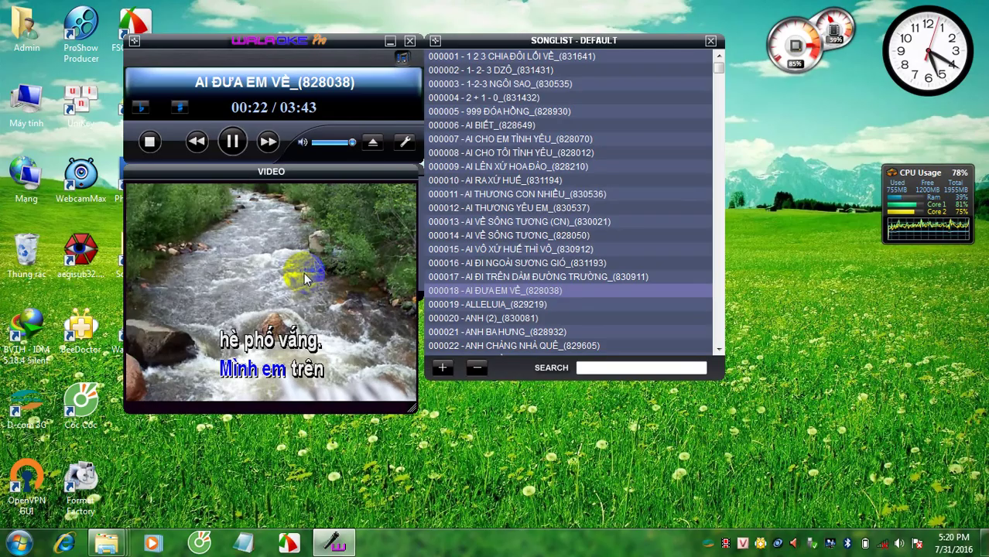
{"action": "left_click", "coordinate": [232, 144]}
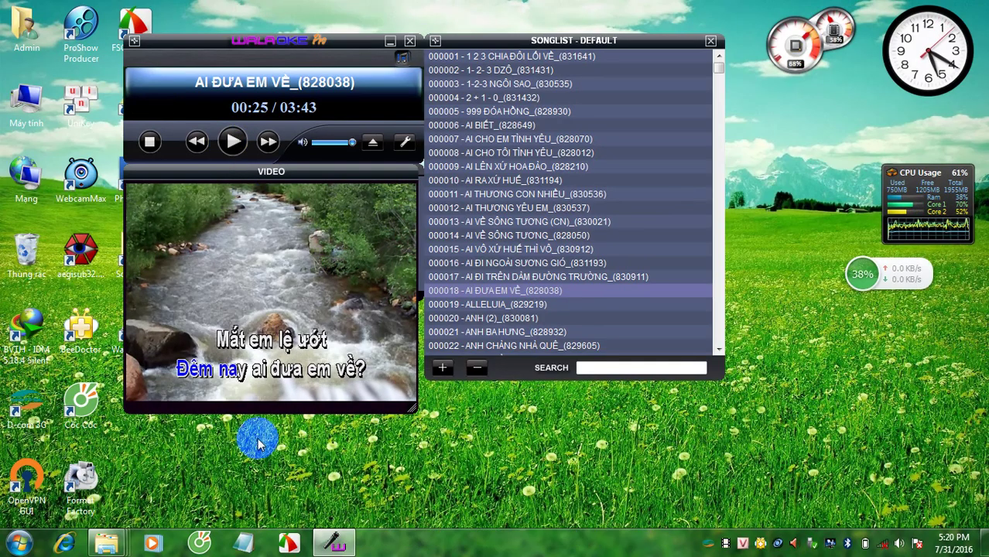